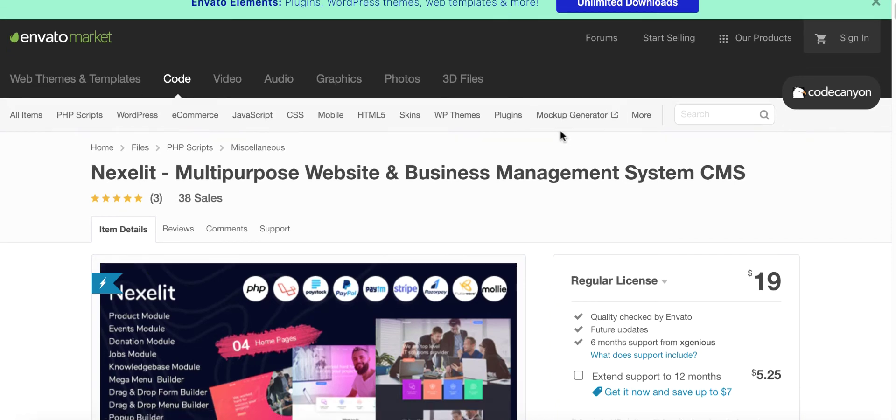
{"action": "scroll", "coordinate": [565, 130], "scroll_direction": "down", "scroll_amount": 1}
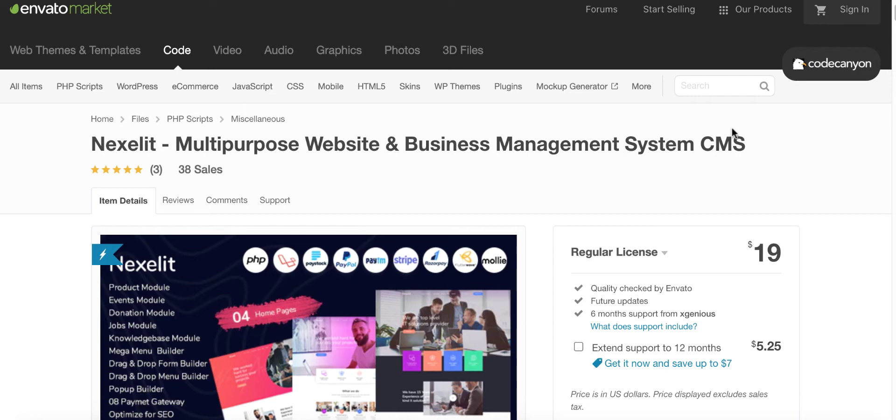
Scroll through the Nexelit item page on CodeCanyon
{"action": "scroll", "coordinate": [780, 164], "scroll_direction": "down", "scroll_amount": 2}
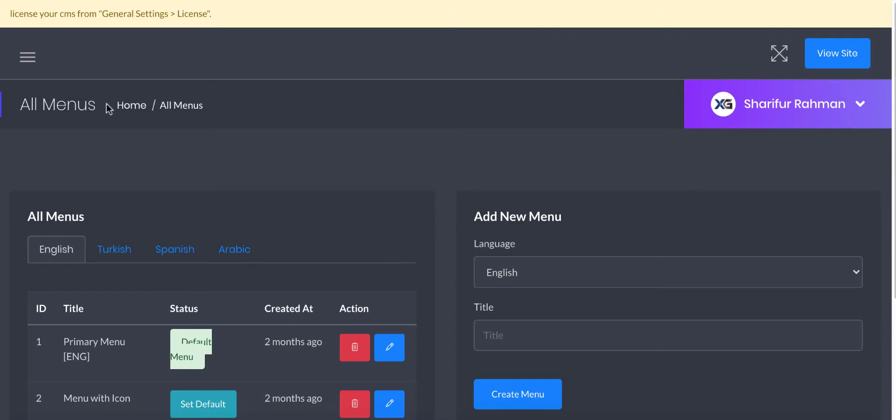
{"action": "left_click", "coordinate": [29, 59]}
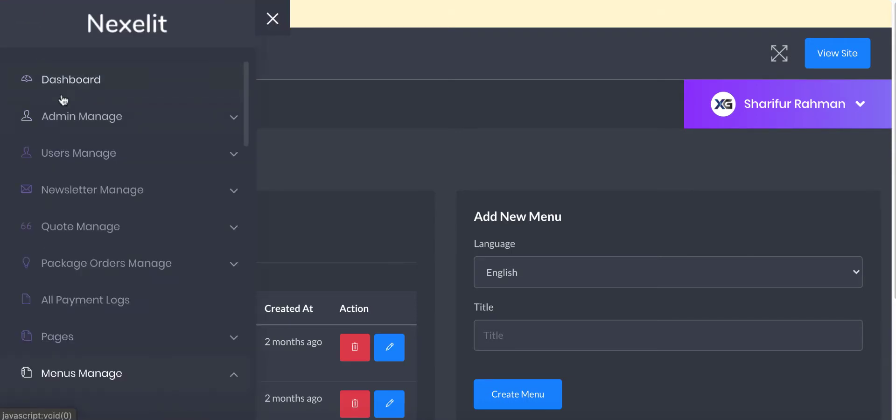
{"action": "scroll", "coordinate": [99, 182], "scroll_direction": "down", "scroll_amount": 4}
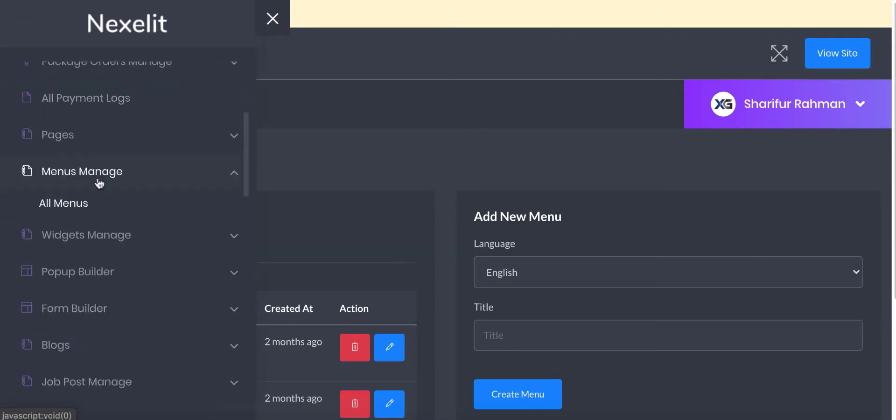
{"action": "left_click", "coordinate": [58, 206]}
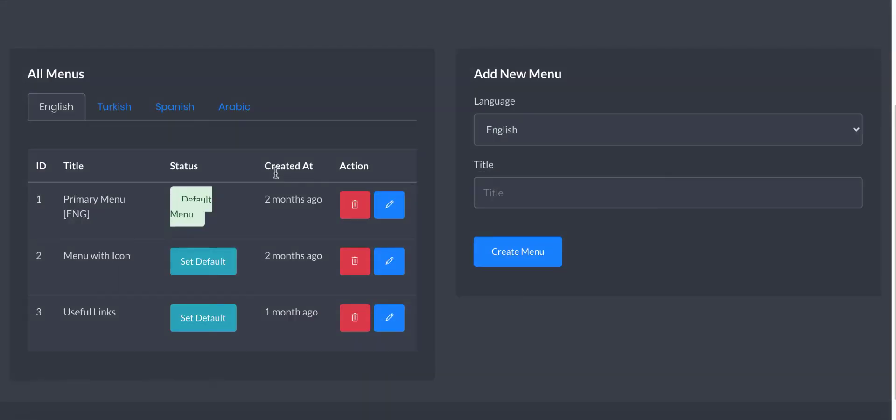
Create a new menu titled 'menu tutorial' with English as its language
{"action": "left_click", "coordinate": [539, 195]}
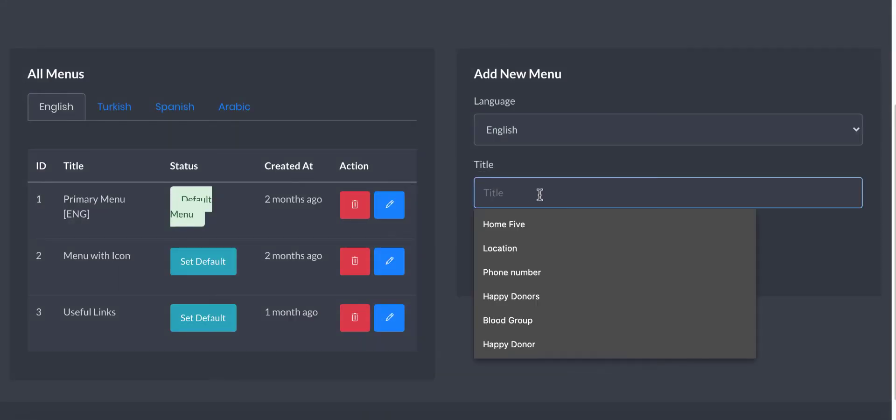
{"action": "type", "text": "ne"}
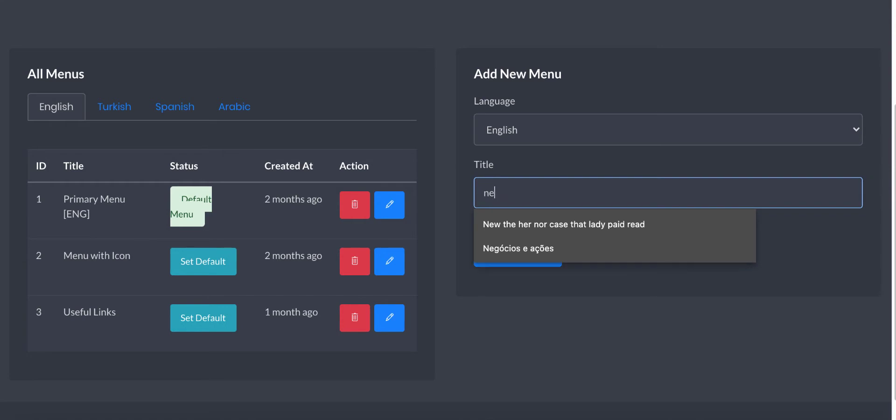
{"action": "key", "text": "BackSpace"}
{"action": "key", "text": "BackSpace"}
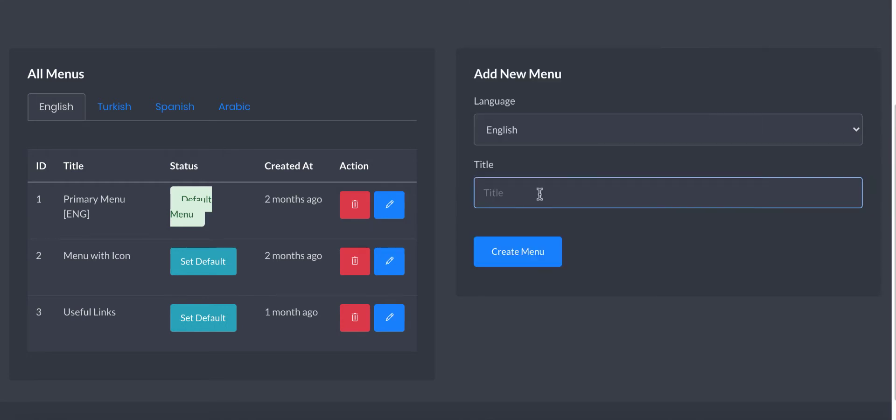
{"action": "type", "text": "menu"}
{"action": "key", "text": "BackSpace"}
{"action": "type", "text": "tutorial"}
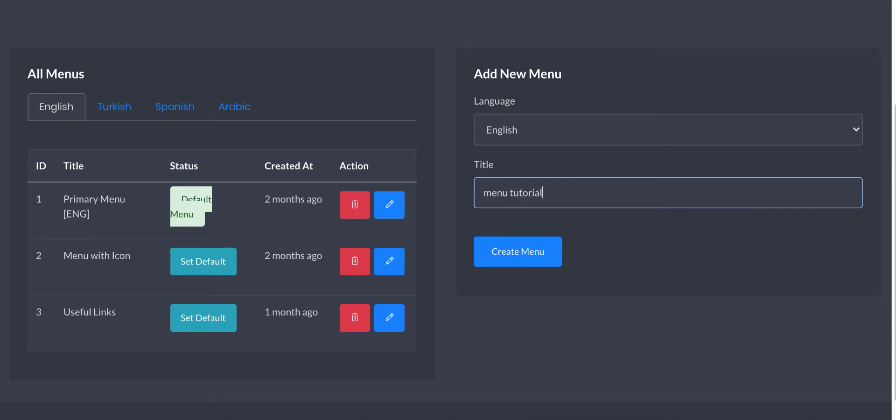
{"action": "left_click", "coordinate": [552, 136]}
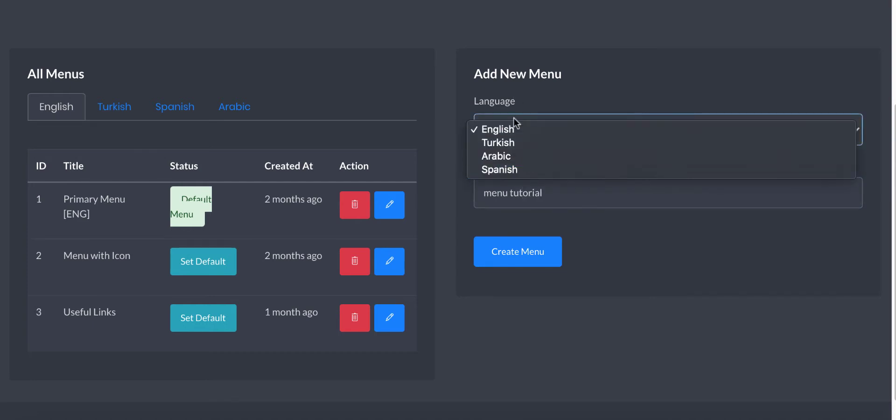
{"action": "left_click", "coordinate": [596, 103]}
{"action": "left_click", "coordinate": [513, 256]}
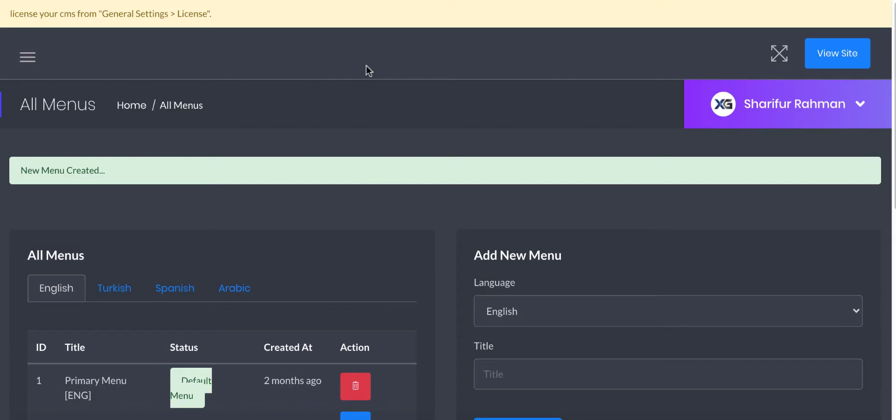
Open the 'menu tutorial' menu from the menus list for editing
{"action": "scroll", "coordinate": [268, 46], "scroll_direction": "down", "scroll_amount": 1}
{"action": "scroll", "coordinate": [268, 46], "scroll_direction": "down", "scroll_amount": 3}
{"action": "scroll", "coordinate": [277, 46], "scroll_direction": "down", "scroll_amount": 3}
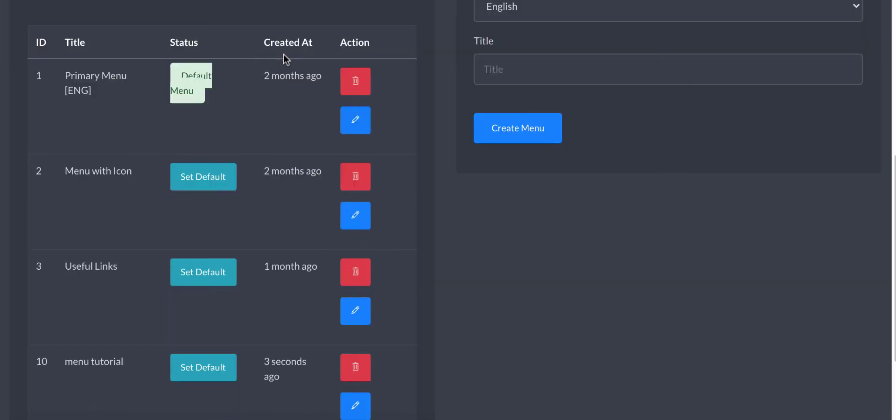
{"action": "scroll", "coordinate": [292, 176], "scroll_direction": "down", "scroll_amount": 3}
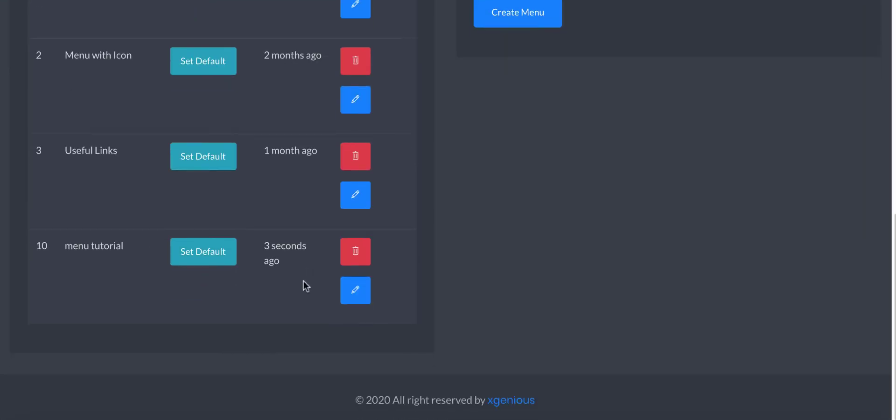
{"action": "left_click", "coordinate": [356, 295]}
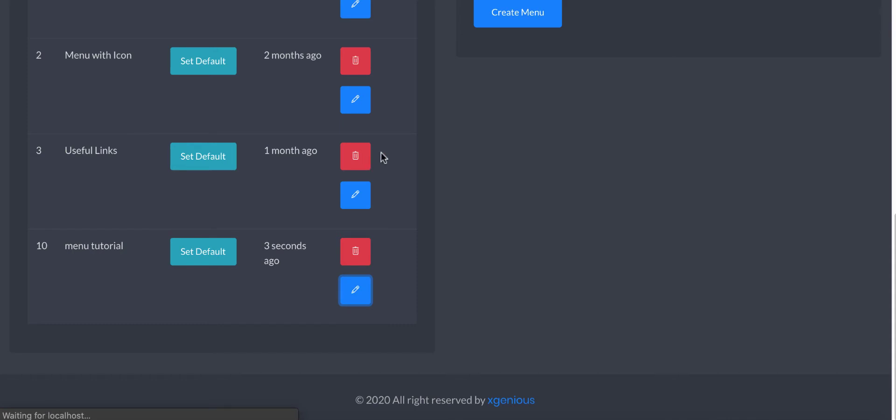
Tick the About, Service and Case Study pages in the Pages box
{"action": "scroll", "coordinate": [397, 149], "scroll_direction": "down", "scroll_amount": 1}
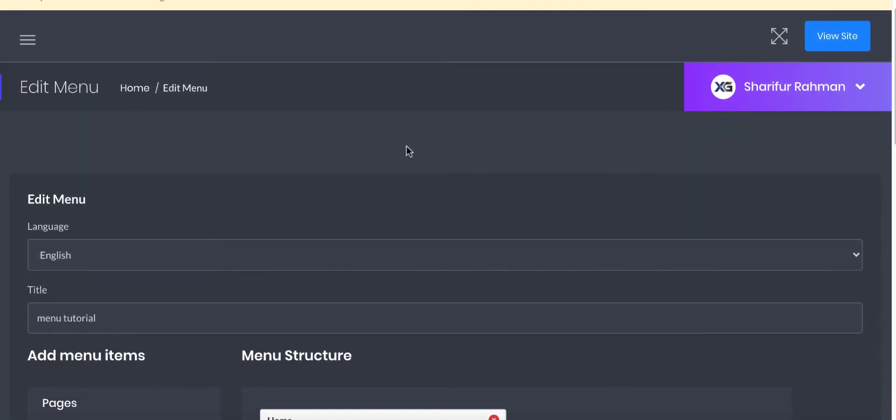
{"action": "scroll", "coordinate": [435, 140], "scroll_direction": "down", "scroll_amount": 1}
{"action": "scroll", "coordinate": [434, 140], "scroll_direction": "down", "scroll_amount": 4}
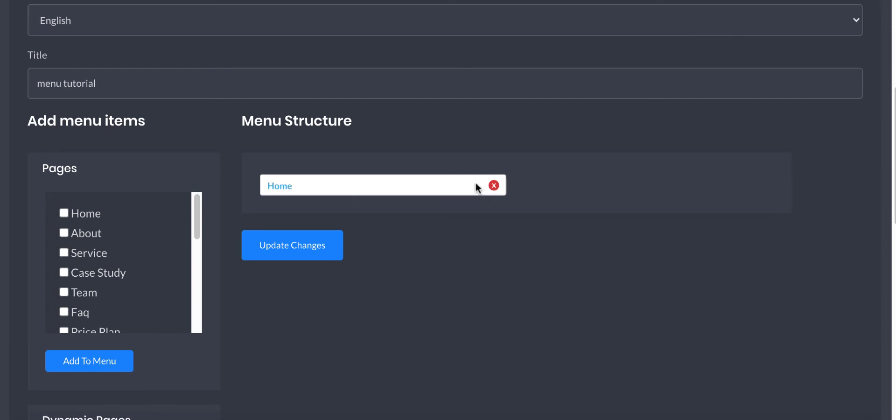
{"action": "scroll", "coordinate": [85, 213], "scroll_direction": "down", "scroll_amount": 1}
{"action": "scroll", "coordinate": [79, 229], "scroll_direction": "down", "scroll_amount": 1}
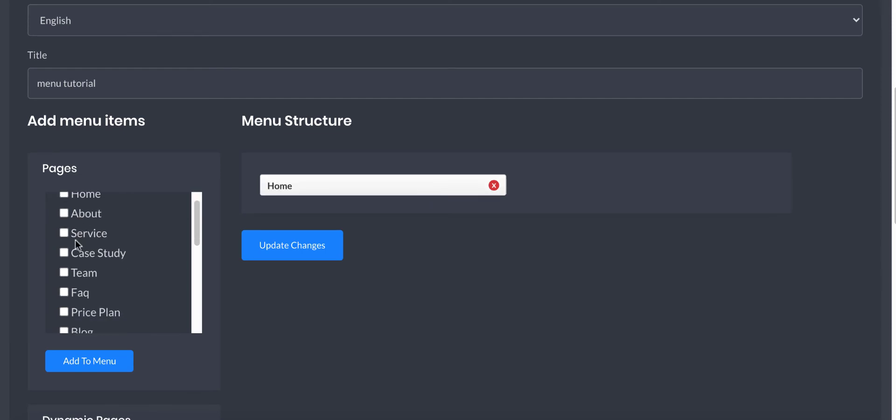
{"action": "scroll", "coordinate": [78, 262], "scroll_direction": "up", "scroll_amount": 1}
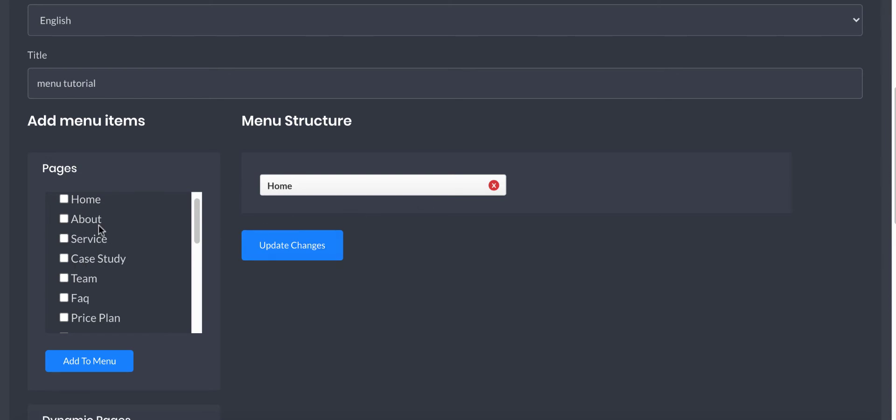
{"action": "scroll", "coordinate": [265, 242], "scroll_direction": "down", "scroll_amount": 2}
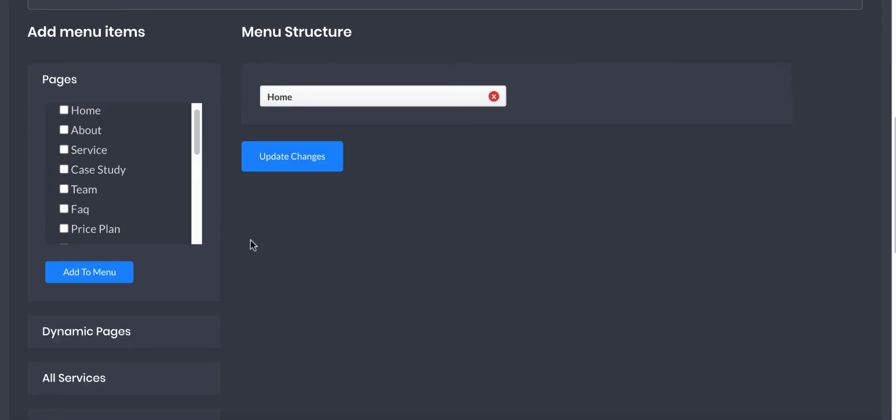
{"action": "scroll", "coordinate": [91, 142], "scroll_direction": "up", "scroll_amount": 1}
{"action": "left_click", "coordinate": [92, 142]}
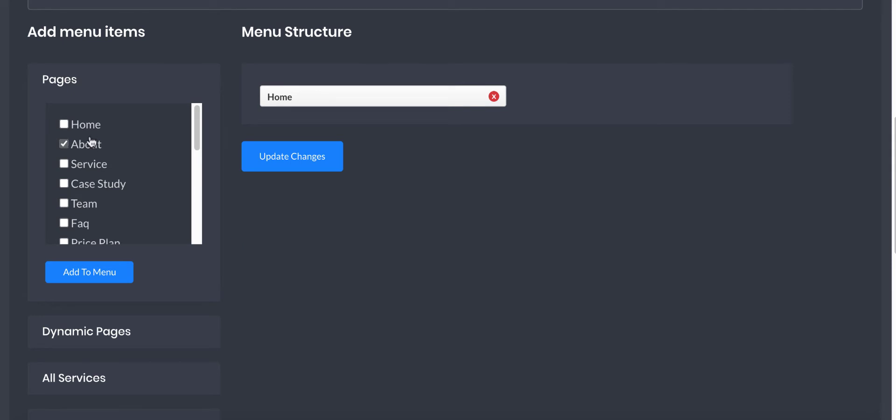
{"action": "left_click", "coordinate": [90, 164]}
{"action": "left_click", "coordinate": [94, 184]}
Also tick Events and Knowledgebase, then add all checked pages to the menu
{"action": "scroll", "coordinate": [89, 215], "scroll_direction": "down", "scroll_amount": 1}
{"action": "scroll", "coordinate": [85, 228], "scroll_direction": "down", "scroll_amount": 5}
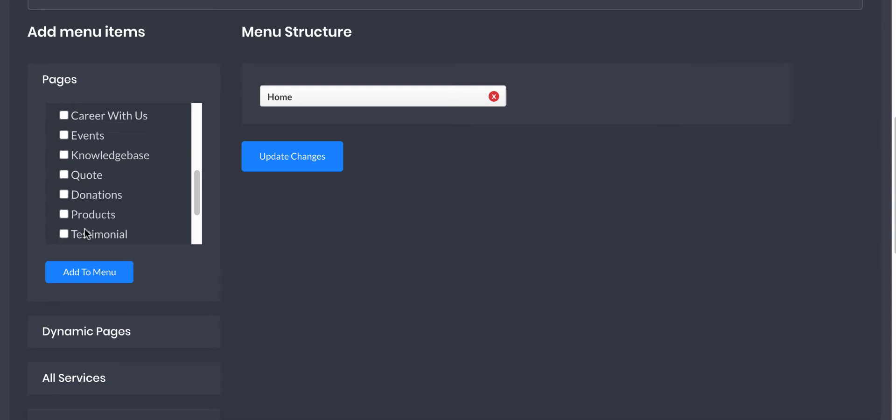
{"action": "left_click", "coordinate": [93, 140]}
{"action": "left_click", "coordinate": [92, 159]}
{"action": "left_click", "coordinate": [91, 272]}
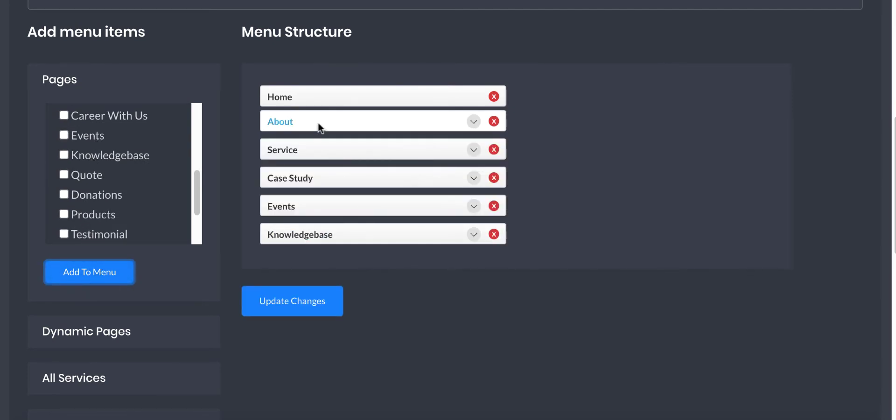
Nest Events under About and Service under Events, then save the menu
{"action": "mouse_move", "coordinate": [319, 125]}
{"action": "left_mouse_down"}
{"action": "mouse_move", "coordinate": [314, 178]}
{"action": "mouse_move", "coordinate": [316, 118]}
{"action": "left_mouse_up"}
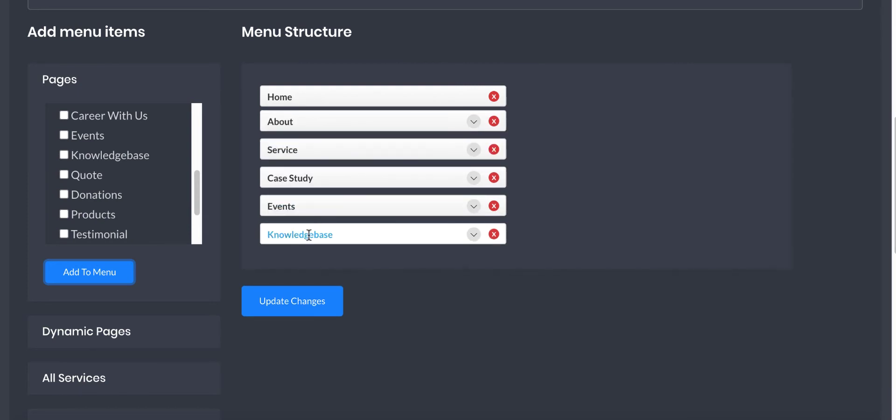
{"action": "left_click_drag", "start_coordinate": [298, 205], "coordinate": [304, 139]}
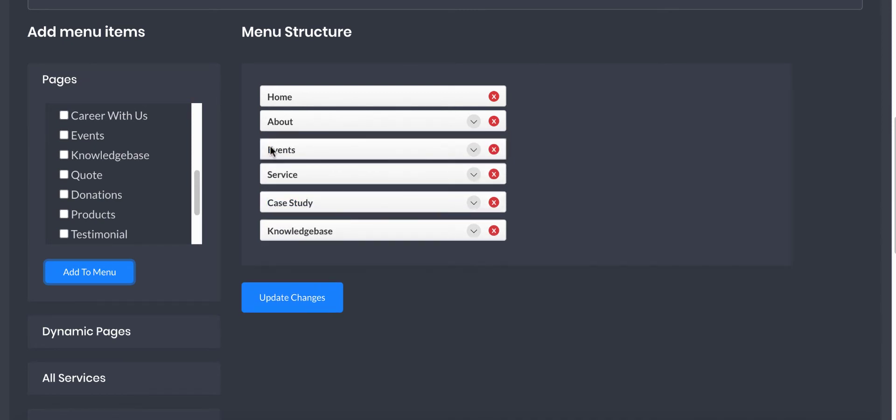
{"action": "left_click_drag", "start_coordinate": [271, 151], "coordinate": [300, 151]}
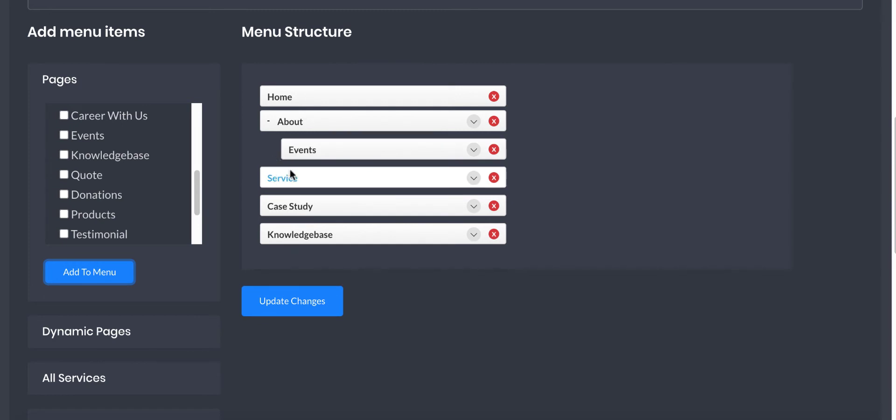
{"action": "left_click_drag", "start_coordinate": [306, 177], "coordinate": [373, 181]}
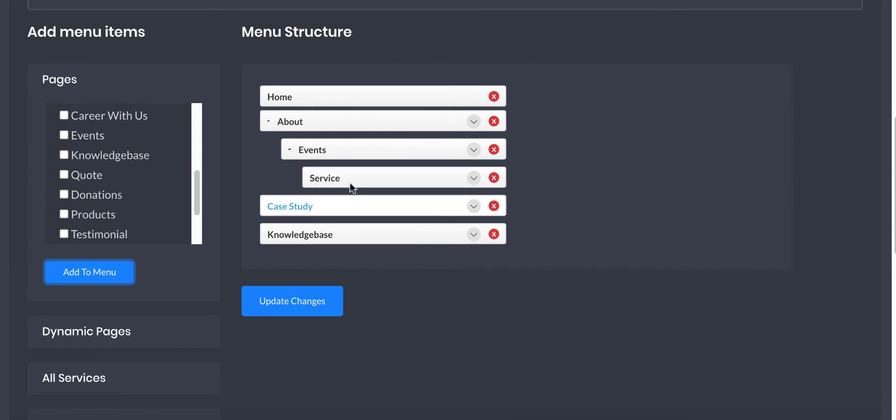
{"action": "left_click", "coordinate": [280, 307]}
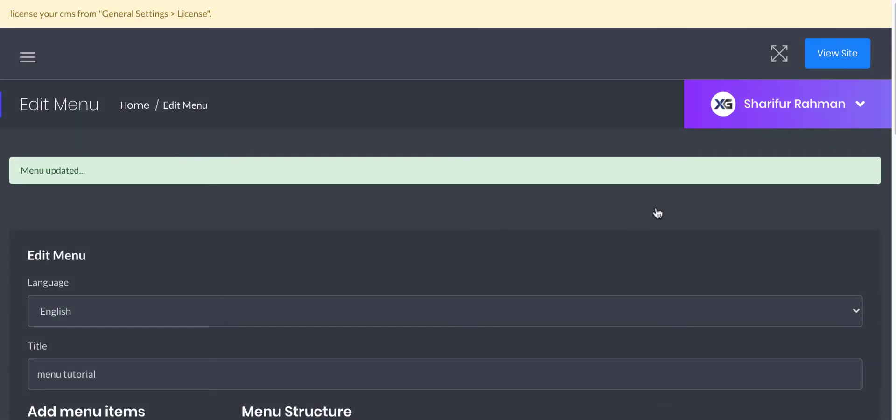
Set 'menu tutorial' as the site's default menu in the All Menus list
{"action": "left_click", "coordinate": [26, 57]}
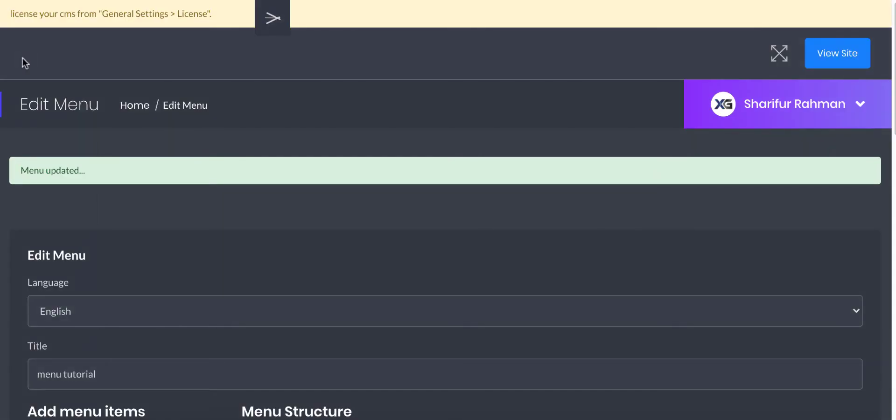
{"action": "scroll", "coordinate": [140, 275], "scroll_direction": "down", "scroll_amount": 4}
{"action": "scroll", "coordinate": [107, 282], "scroll_direction": "down", "scroll_amount": 3}
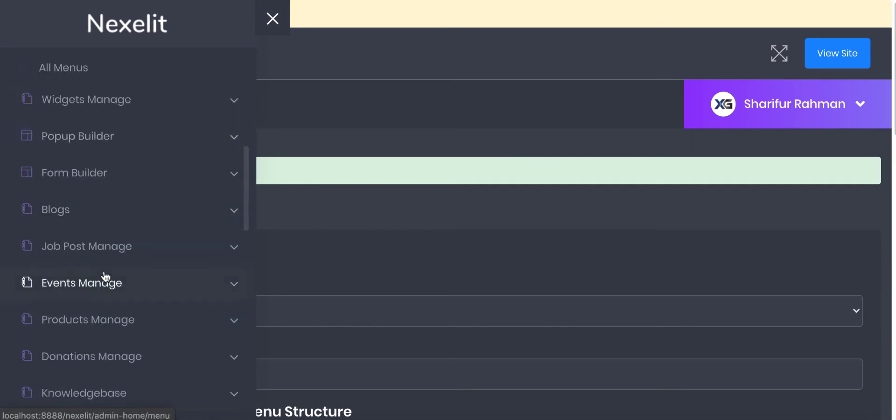
{"action": "scroll", "coordinate": [103, 266], "scroll_direction": "up", "scroll_amount": 3}
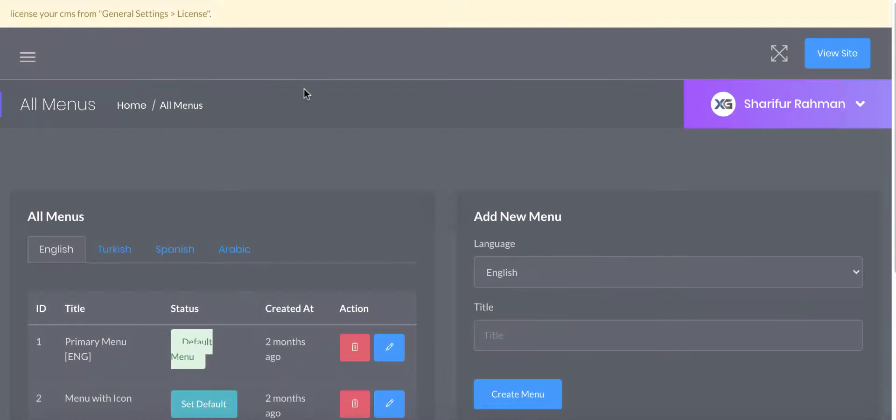
{"action": "scroll", "coordinate": [300, 100], "scroll_direction": "down", "scroll_amount": 3}
{"action": "scroll", "coordinate": [286, 128], "scroll_direction": "down", "scroll_amount": 2}
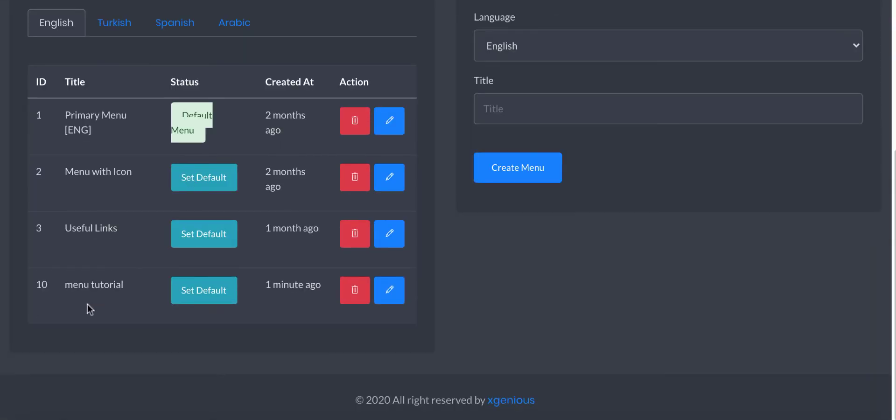
{"action": "left_click", "coordinate": [206, 298]}
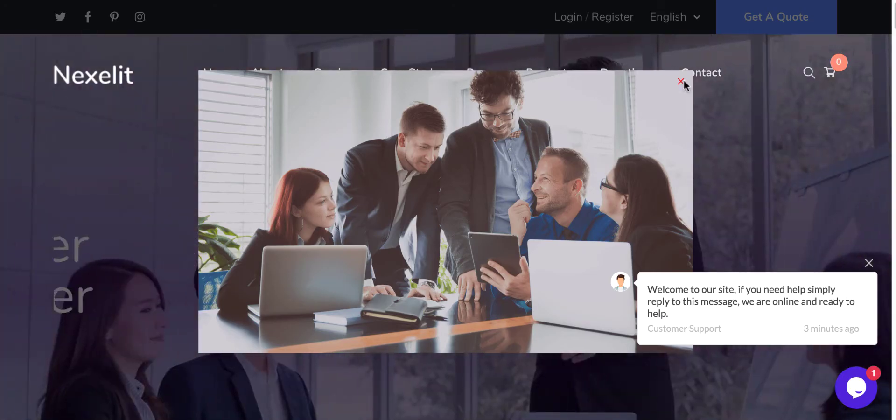
Close the homepage image popup and reload the site to check the new header
{"action": "left_click", "coordinate": [682, 80]}
{"action": "right_click", "coordinate": [738, 132]}
{"action": "left_click", "coordinate": [693, 190]}
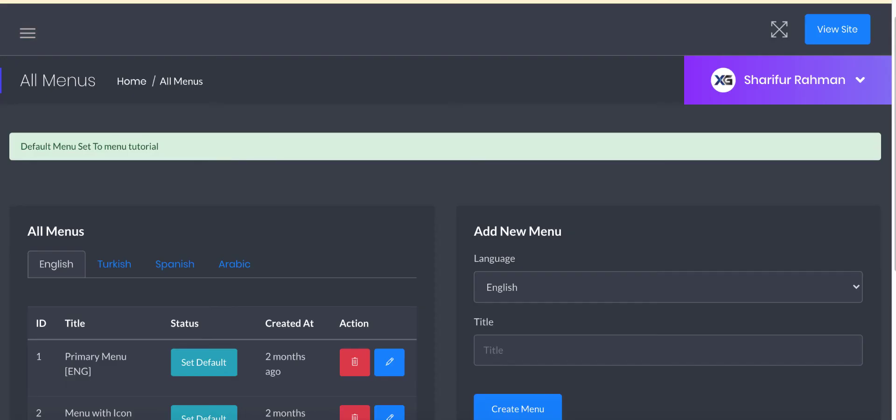
Add Dynamic Page [ENG] from Dynamic Pages to the menu
{"action": "left_click", "coordinate": [272, 18]}
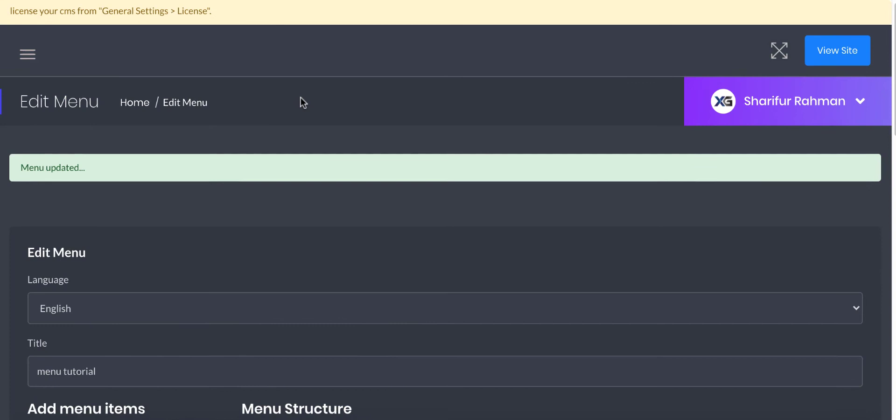
{"action": "scroll", "coordinate": [256, 120], "scroll_direction": "down", "scroll_amount": 4}
{"action": "scroll", "coordinate": [235, 161], "scroll_direction": "down", "scroll_amount": 4}
{"action": "scroll", "coordinate": [579, 160], "scroll_direction": "down", "scroll_amount": 5}
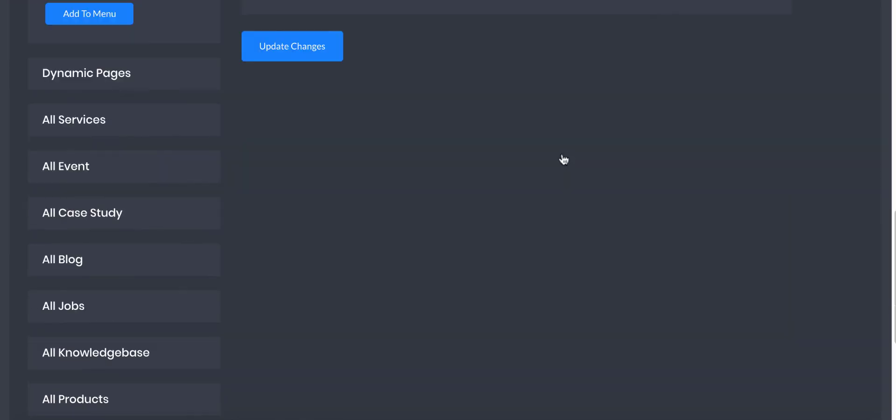
{"action": "scroll", "coordinate": [64, 144], "scroll_direction": "up", "scroll_amount": 1}
{"action": "left_click", "coordinate": [94, 123]}
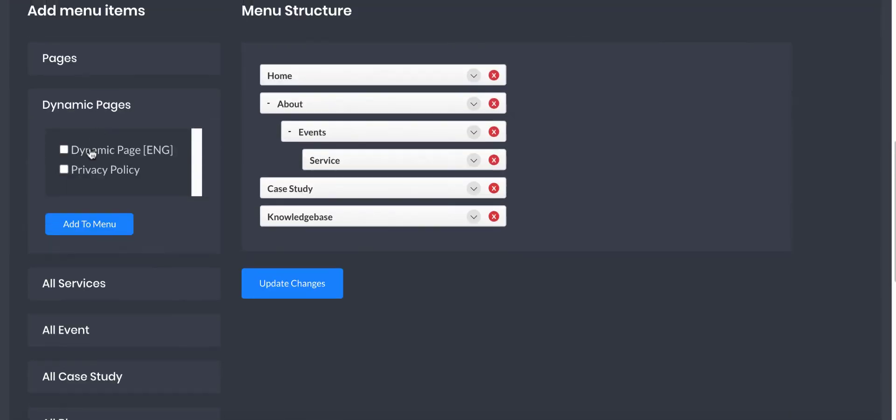
{"action": "left_click", "coordinate": [64, 149]}
{"action": "left_click", "coordinate": [90, 223]}
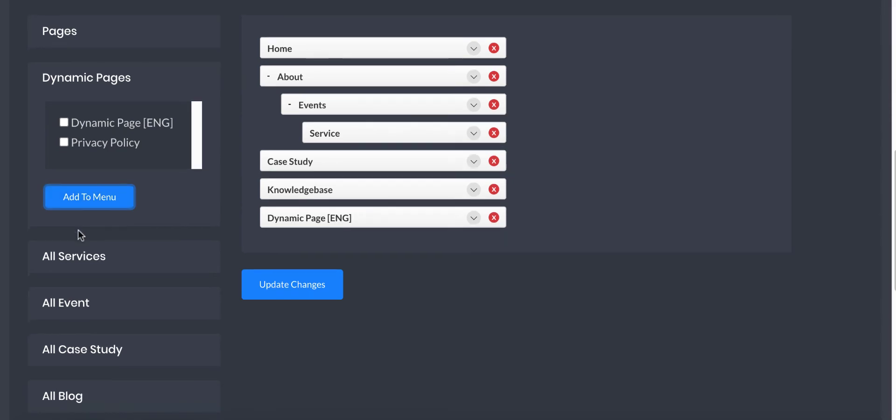
Add the Data Science and Cloud Service services to the menu
{"action": "left_click", "coordinate": [80, 260]}
{"action": "left_click", "coordinate": [84, 244]}
{"action": "left_click", "coordinate": [87, 262]}
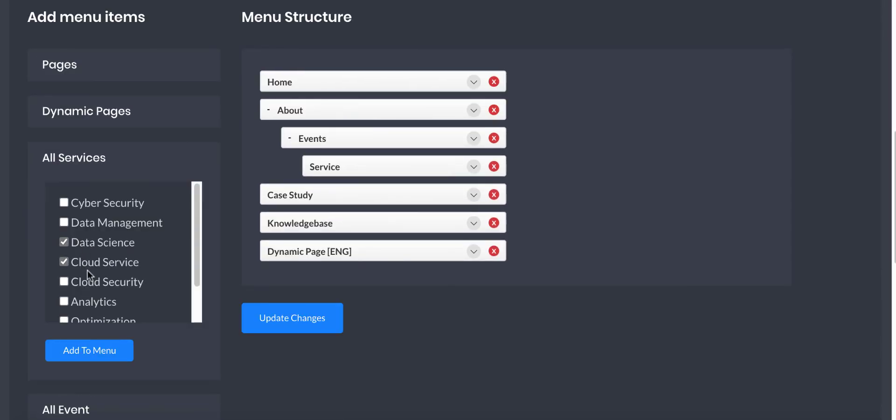
{"action": "left_click", "coordinate": [92, 350]}
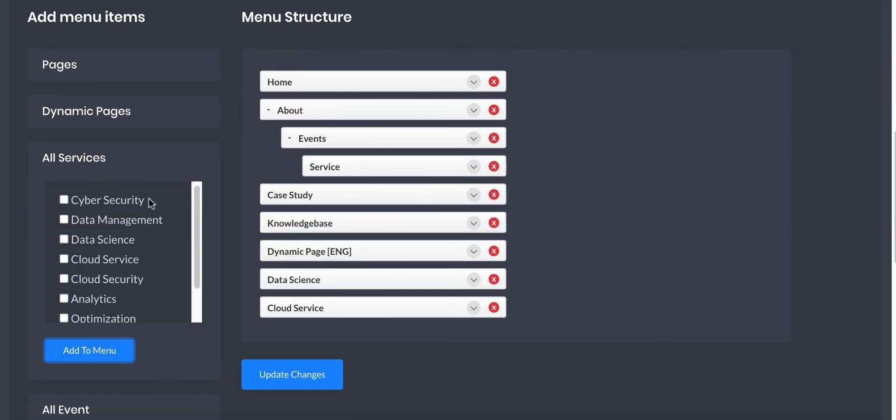
{"action": "scroll", "coordinate": [149, 201], "scroll_direction": "down", "scroll_amount": 5}
Add a custom link labelled 'Page' with URL '#' to the menu
{"action": "scroll", "coordinate": [136, 265], "scroll_direction": "down", "scroll_amount": 3}
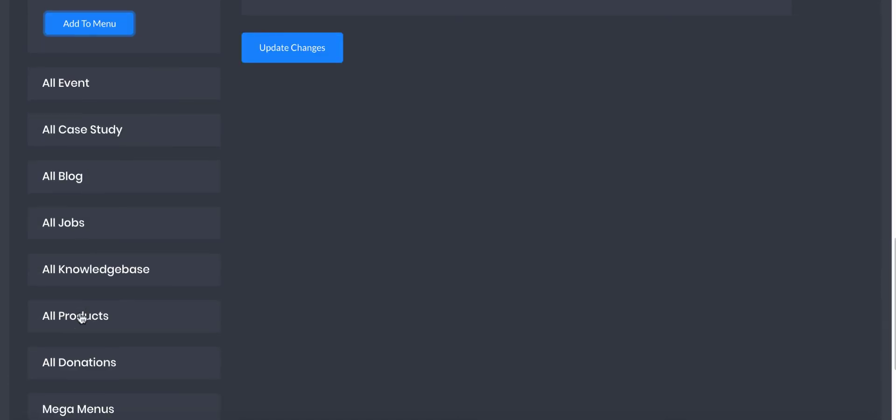
{"action": "scroll", "coordinate": [82, 316], "scroll_direction": "down", "scroll_amount": 3}
{"action": "scroll", "coordinate": [84, 121], "scroll_direction": "up", "scroll_amount": 3}
{"action": "scroll", "coordinate": [88, 136], "scroll_direction": "down", "scroll_amount": 3}
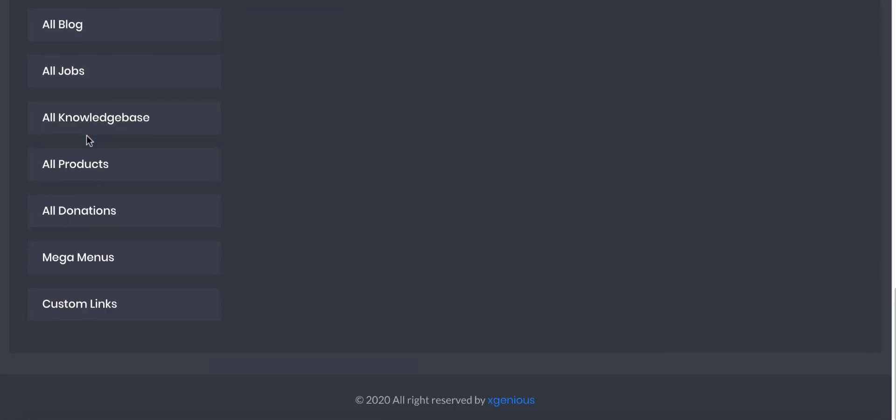
{"action": "left_click", "coordinate": [98, 317]}
{"action": "scroll", "coordinate": [100, 271], "scroll_direction": "down", "scroll_amount": 3}
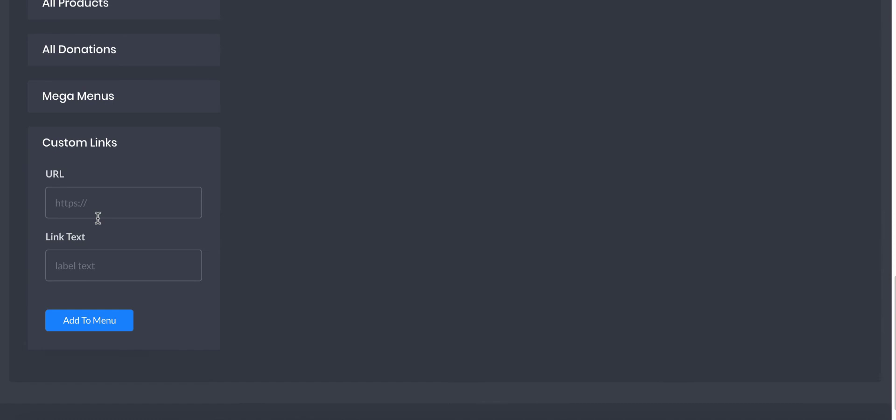
{"action": "left_click", "coordinate": [108, 199]}
{"action": "type", "text": "#"}
{"action": "left_click", "coordinate": [127, 250]}
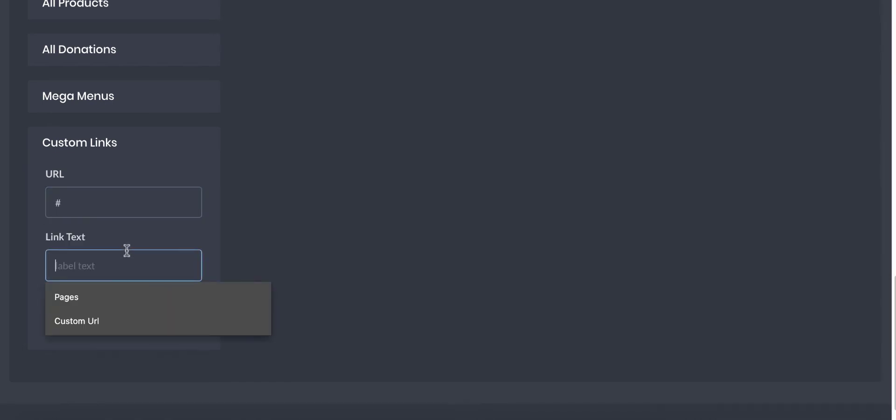
{"action": "type", "text": "Pgae"}
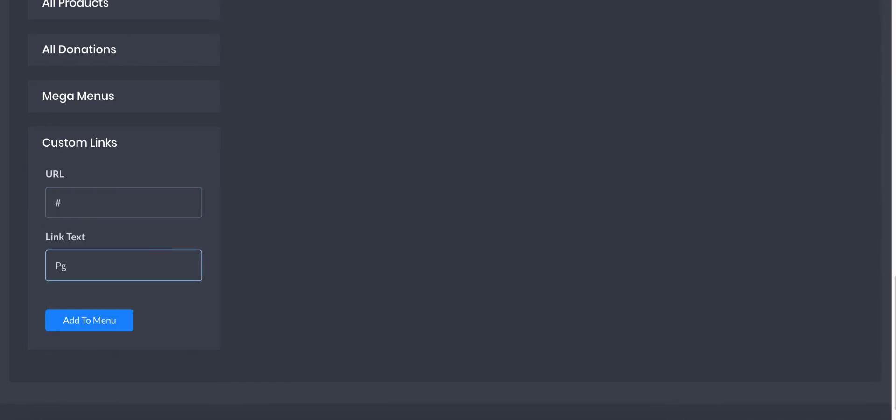
{"action": "key", "text": "BackSpace"}
{"action": "type", "text": "age"}
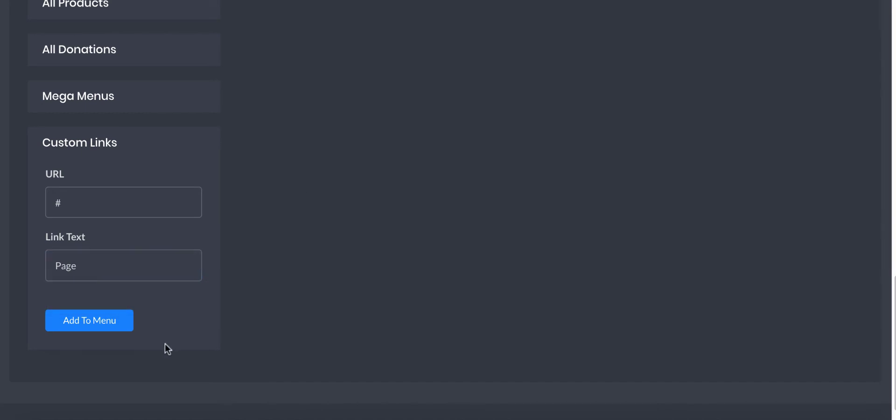
{"action": "left_click", "coordinate": [117, 327]}
Nest Dynamic Page [ENG] under Page and both services under it, then save
{"action": "scroll", "coordinate": [249, 228], "scroll_direction": "up", "scroll_amount": 5}
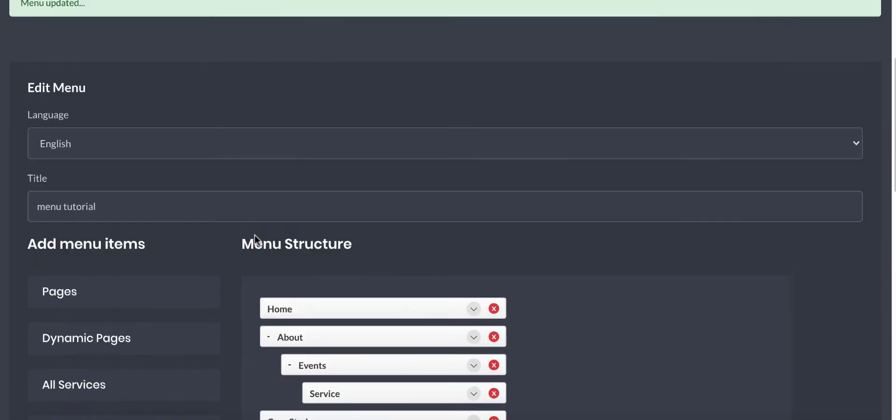
{"action": "scroll", "coordinate": [253, 234], "scroll_direction": "down", "scroll_amount": 7}
{"action": "mouse_move", "coordinate": [296, 223]}
{"action": "left_mouse_down"}
{"action": "mouse_move", "coordinate": [290, 148]}
{"action": "mouse_move", "coordinate": [319, 163]}
{"action": "left_mouse_up"}
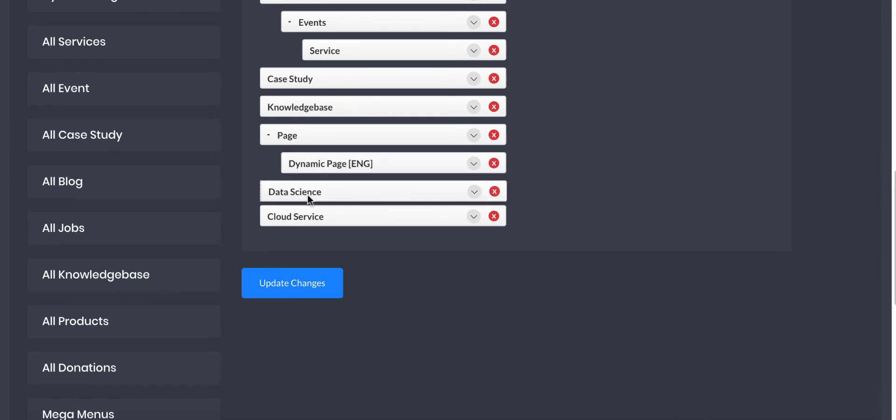
{"action": "mouse_move", "coordinate": [307, 195]}
{"action": "left_mouse_down"}
{"action": "mouse_move", "coordinate": [327, 194]}
{"action": "mouse_move", "coordinate": [332, 217]}
{"action": "left_mouse_up"}
{"action": "left_click", "coordinate": [292, 283]}
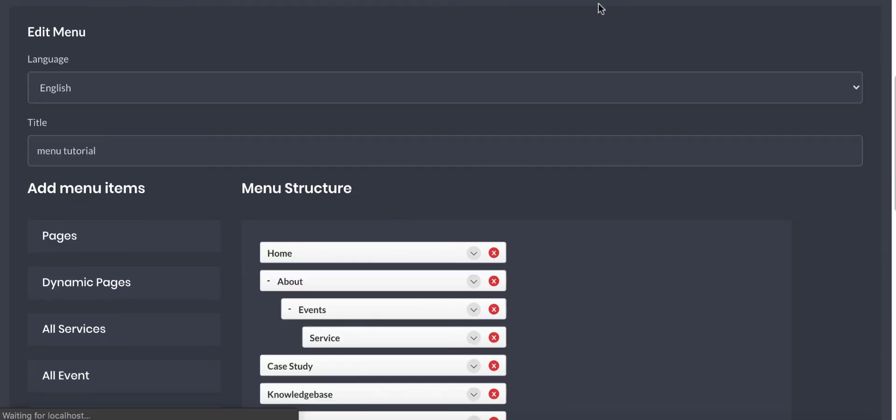
{"action": "scroll", "coordinate": [535, 122], "scroll_direction": "down", "scroll_amount": 8}
{"action": "scroll", "coordinate": [444, 125], "scroll_direction": "down", "scroll_amount": 5}
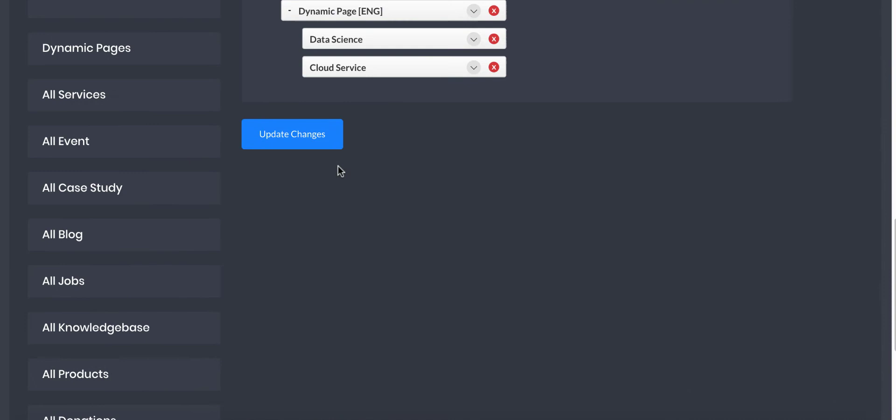
{"action": "scroll", "coordinate": [327, 196], "scroll_direction": "up", "scroll_amount": 3}
{"action": "left_click", "coordinate": [292, 283]}
{"action": "scroll", "coordinate": [332, 273], "scroll_direction": "down", "scroll_amount": 2}
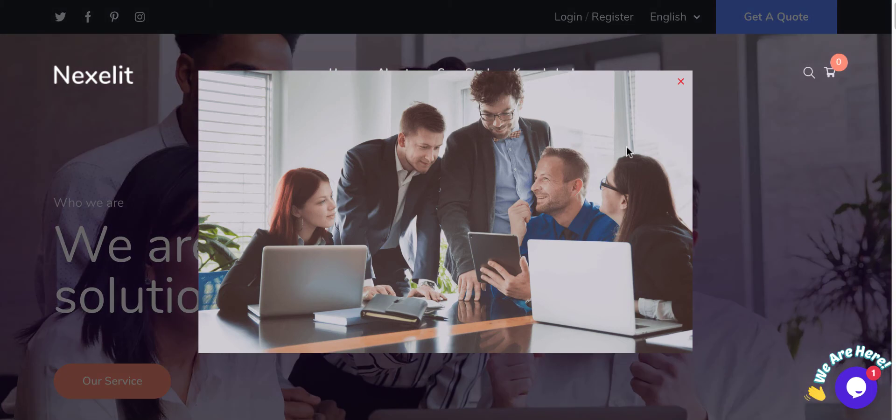
Reload the homepage, then close the live chat form and the image popup
{"action": "right_click", "coordinate": [802, 126]}
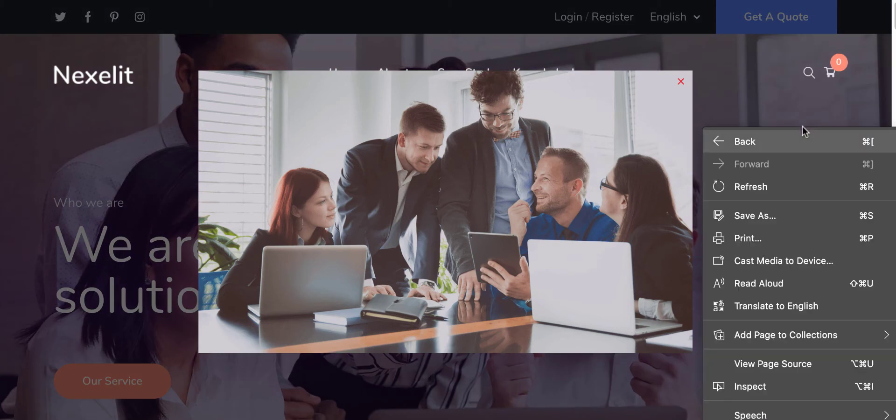
{"action": "left_click", "coordinate": [791, 185]}
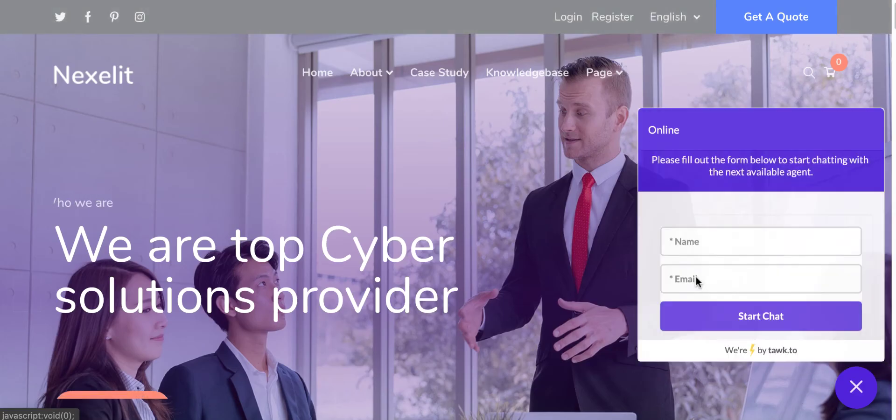
{"action": "left_click", "coordinate": [856, 387]}
{"action": "mouse_move", "coordinate": [370, 73]}
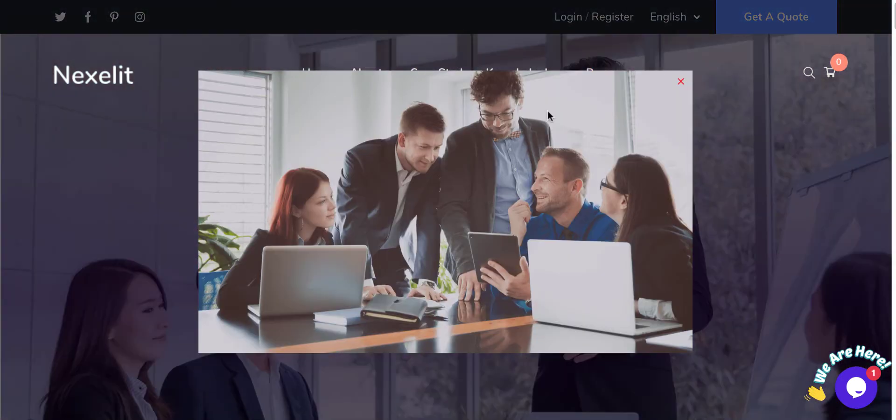
{"action": "left_click", "coordinate": [680, 84]}
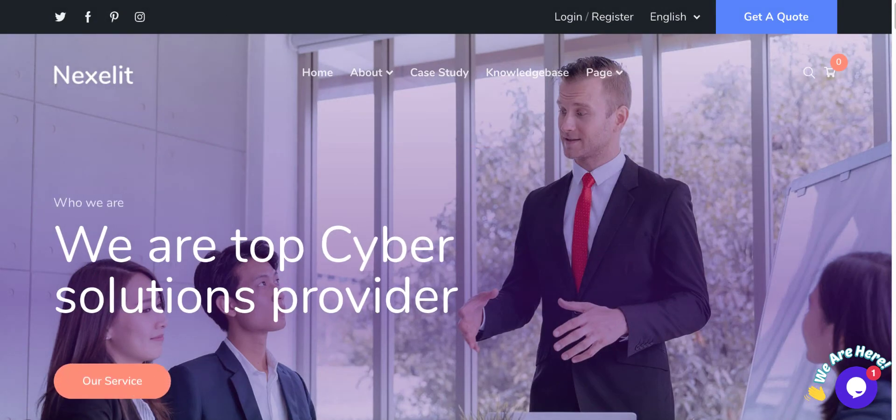
Expand the Mega Menus panel to show the available mega menus
{"action": "scroll", "coordinate": [178, 58], "scroll_direction": "down", "scroll_amount": 7}
{"action": "scroll", "coordinate": [211, 82], "scroll_direction": "down", "scroll_amount": 3}
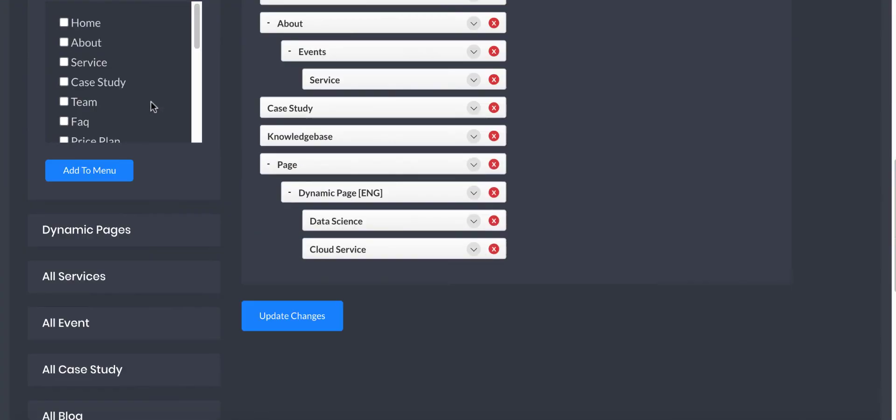
{"action": "scroll", "coordinate": [150, 107], "scroll_direction": "down", "scroll_amount": 5}
{"action": "scroll", "coordinate": [154, 186], "scroll_direction": "down", "scroll_amount": 6}
{"action": "scroll", "coordinate": [159, 255], "scroll_direction": "down", "scroll_amount": 3}
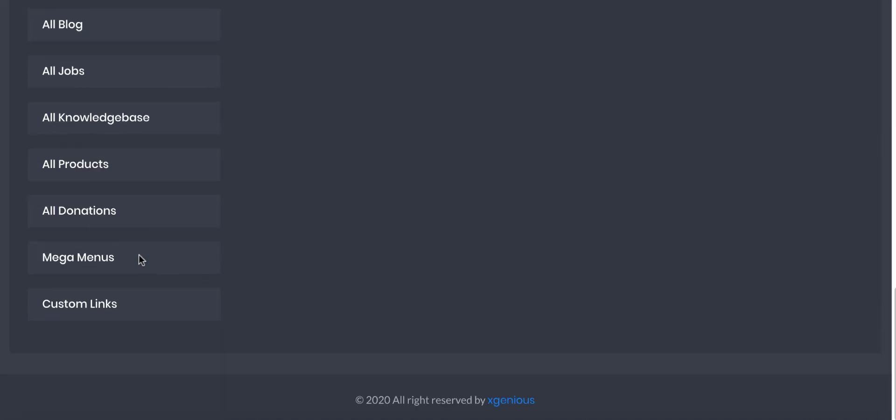
{"action": "left_click", "coordinate": [87, 259]}
Add Products Mega Menu to the end of the menu tutorial structure
{"action": "scroll", "coordinate": [92, 182], "scroll_direction": "down", "scroll_amount": 2}
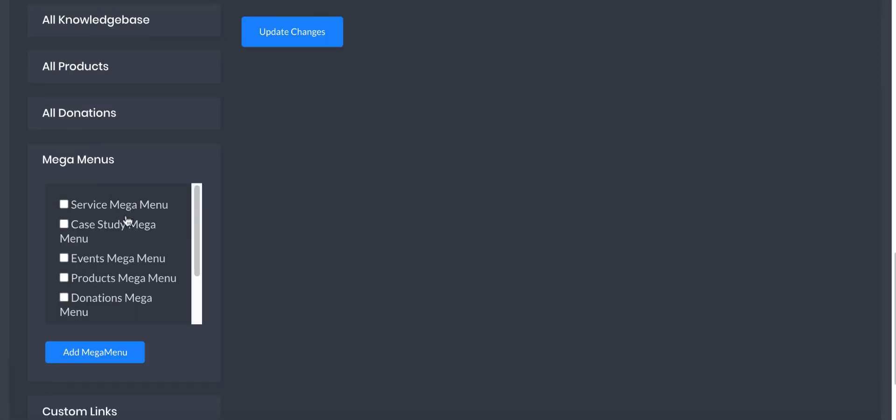
{"action": "scroll", "coordinate": [127, 220], "scroll_direction": "down", "scroll_amount": 1}
{"action": "scroll", "coordinate": [120, 228], "scroll_direction": "down", "scroll_amount": 1}
{"action": "scroll", "coordinate": [118, 244], "scroll_direction": "down", "scroll_amount": 1}
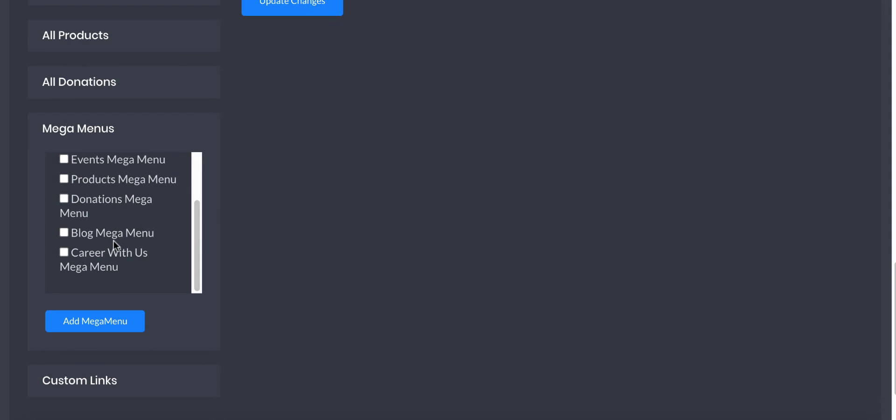
{"action": "scroll", "coordinate": [81, 253], "scroll_direction": "up", "scroll_amount": 1}
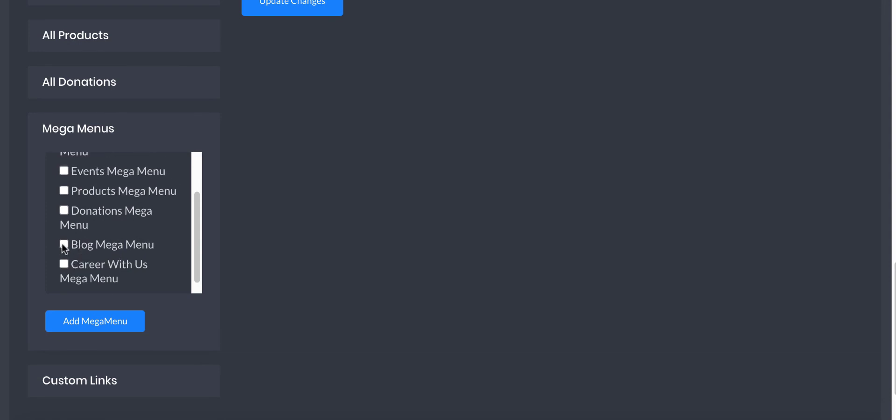
{"action": "scroll", "coordinate": [84, 248], "scroll_direction": "up", "scroll_amount": 1}
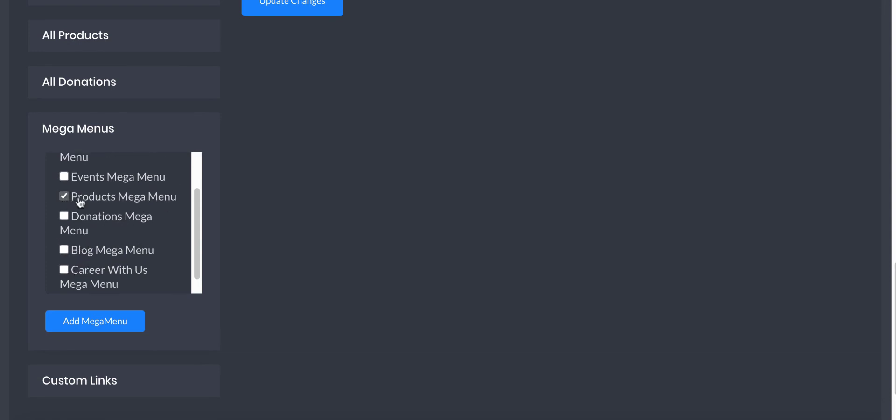
{"action": "left_click", "coordinate": [86, 327]}
{"action": "scroll", "coordinate": [356, 268], "scroll_direction": "up", "scroll_amount": 3}
{"action": "scroll", "coordinate": [355, 261], "scroll_direction": "up", "scroll_amount": 2}
{"action": "scroll", "coordinate": [327, 208], "scroll_direction": "up", "scroll_amount": 4}
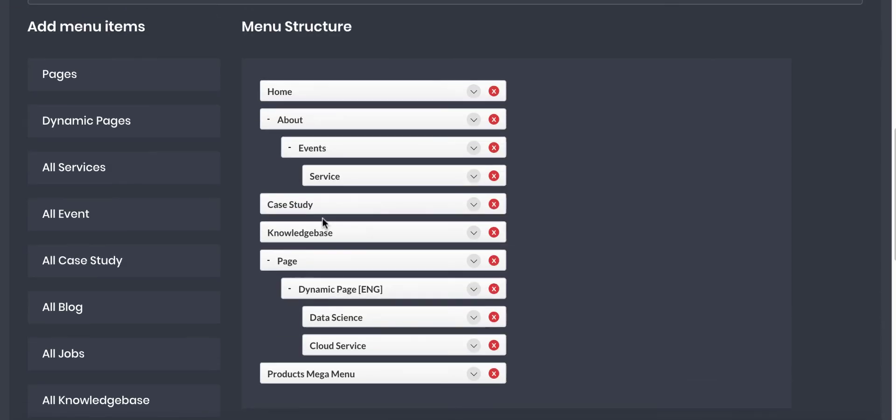
Move Products Mega Menu directly below Home and expand its settings
{"action": "mouse_move", "coordinate": [282, 368]}
{"action": "left_mouse_down"}
{"action": "mouse_move", "coordinate": [343, 366]}
{"action": "mouse_move", "coordinate": [292, 370]}
{"action": "mouse_move", "coordinate": [309, 99]}
{"action": "mouse_move", "coordinate": [305, 112]}
{"action": "left_mouse_up"}
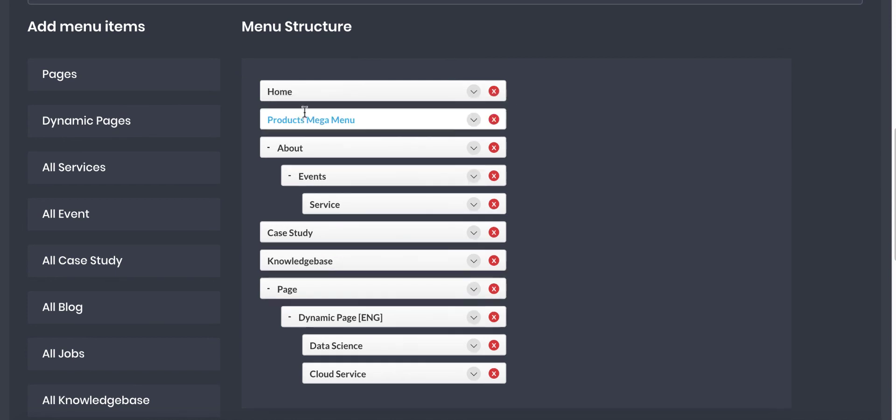
{"action": "left_click", "coordinate": [472, 121]}
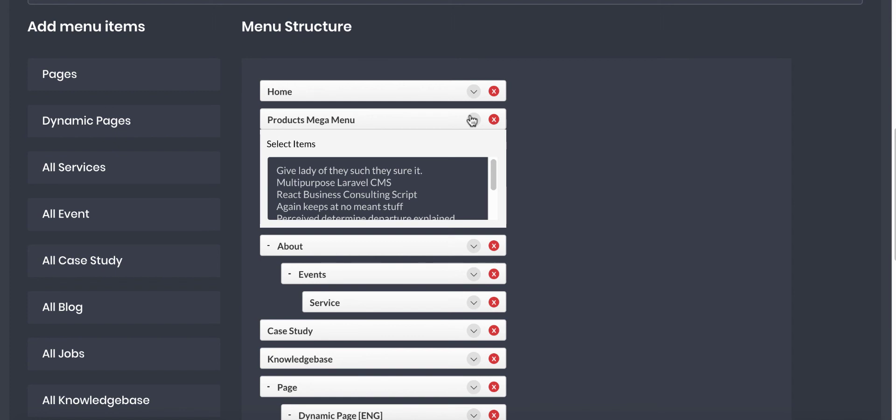
{"action": "left_click", "coordinate": [472, 120]}
{"action": "left_click", "coordinate": [472, 121]}
Select products such as Multipurpose Laravel CMS in Select Items and save with Update Changes
{"action": "scroll", "coordinate": [380, 169], "scroll_direction": "down", "scroll_amount": 3}
{"action": "left_click", "coordinate": [377, 195]}
{"action": "scroll", "coordinate": [377, 195], "scroll_direction": "up", "scroll_amount": 2}
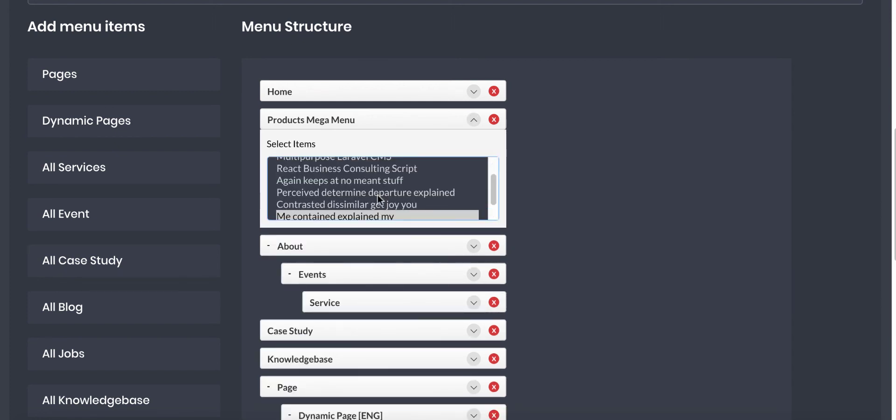
{"action": "mouse_move", "coordinate": [377, 194]}
{"action": "left_mouse_down"}
{"action": "mouse_move", "coordinate": [369, 166]}
{"action": "mouse_move", "coordinate": [347, 164]}
{"action": "left_mouse_up"}
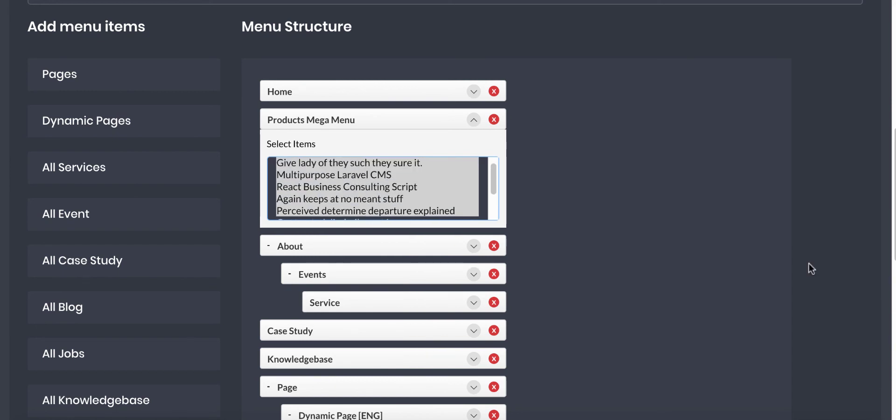
{"action": "scroll", "coordinate": [372, 186], "scroll_direction": "down", "scroll_amount": 10}
{"action": "left_click", "coordinate": [295, 51]}
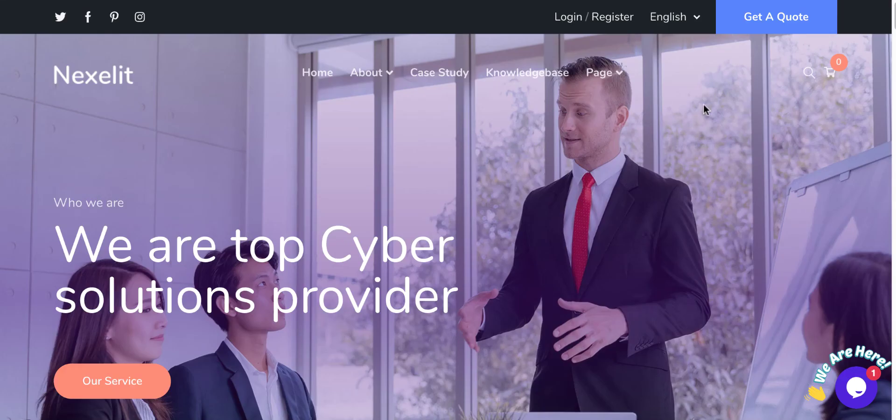
Reload the live site, dismiss the popup, and open Multipurpose Laravel CMS from the Products mega menu
{"action": "right_click", "coordinate": [746, 110]}
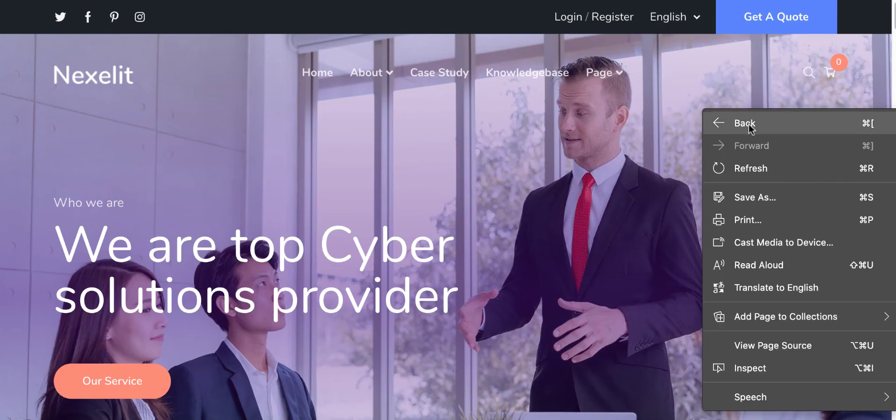
{"action": "left_click", "coordinate": [754, 166]}
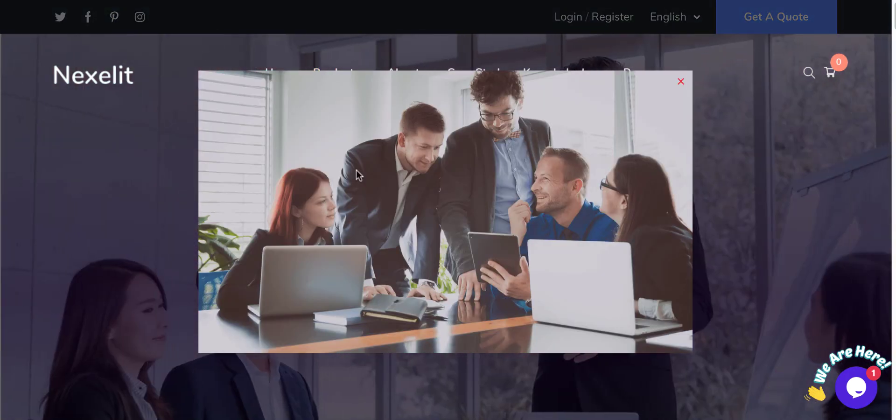
{"action": "left_click", "coordinate": [681, 82]}
{"action": "mouse_move", "coordinate": [336, 73]}
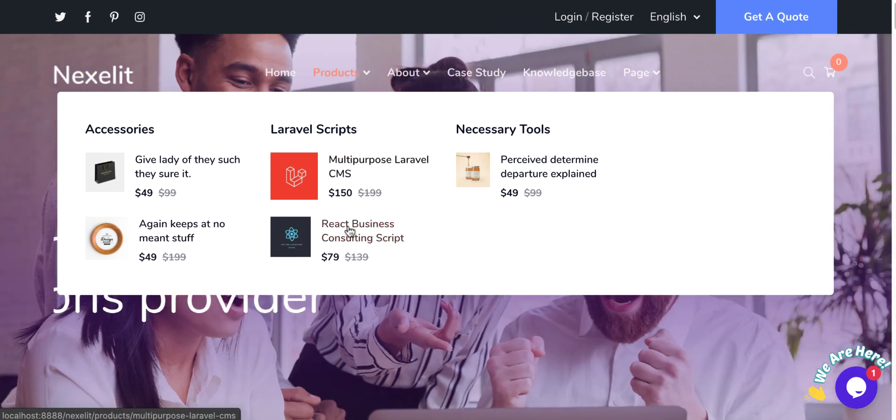
{"action": "left_click", "coordinate": [333, 173]}
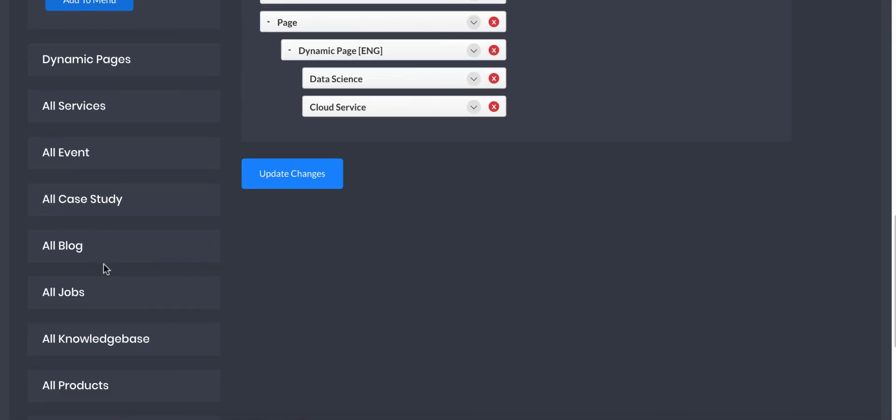
{"action": "scroll", "coordinate": [104, 264], "scroll_direction": "down", "scroll_amount": 4}
Review the Mega Menus list again in the admin menu editor
{"action": "left_click", "coordinate": [90, 306]}
{"action": "scroll", "coordinate": [108, 273], "scroll_direction": "down", "scroll_amount": 3}
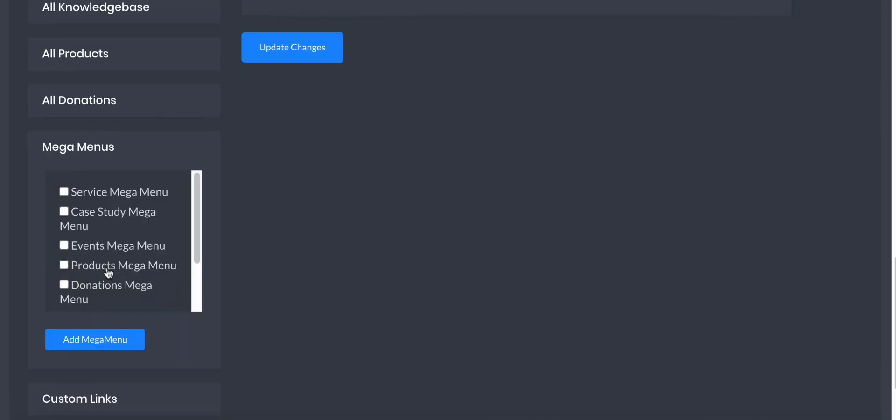
{"action": "scroll", "coordinate": [305, 291], "scroll_direction": "up", "scroll_amount": 3}
{"action": "scroll", "coordinate": [348, 279], "scroll_direction": "up", "scroll_amount": 5}
{"action": "scroll", "coordinate": [348, 261], "scroll_direction": "up", "scroll_amount": 4}
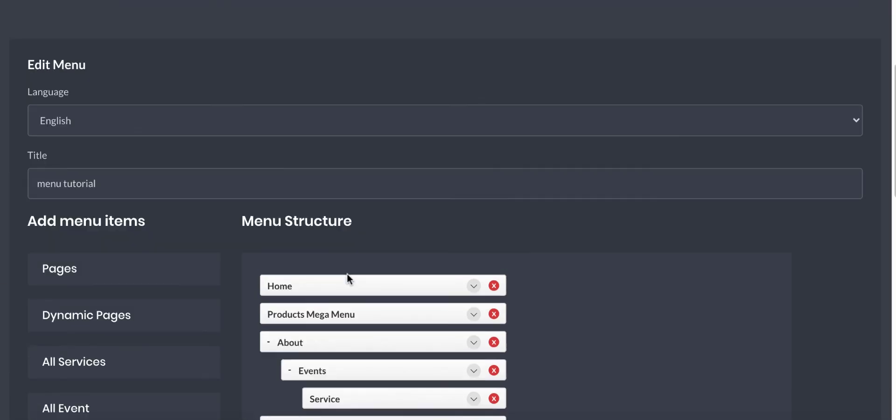
{"action": "scroll", "coordinate": [348, 224], "scroll_direction": "up", "scroll_amount": 2}
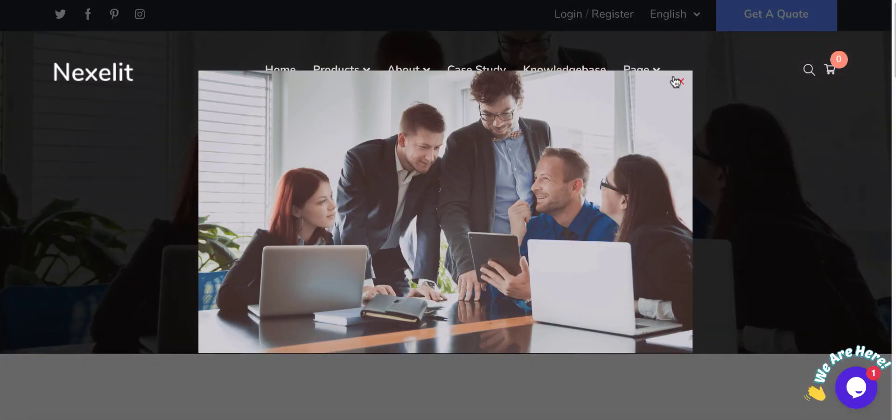
Dismiss the image popup on the Multipurpose Laravel CMS product page and browse it
{"action": "left_click", "coordinate": [681, 85]}
{"action": "scroll", "coordinate": [308, 170], "scroll_direction": "down", "scroll_amount": 10}
{"action": "scroll", "coordinate": [308, 170], "scroll_direction": "up", "scroll_amount": 6}
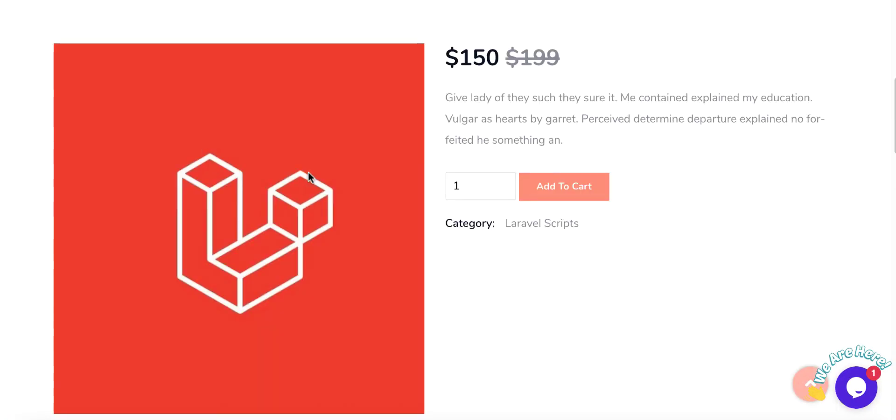
{"action": "scroll", "coordinate": [308, 172], "scroll_direction": "up", "scroll_amount": 3}
{"action": "scroll", "coordinate": [309, 174], "scroll_direction": "up", "scroll_amount": 5}
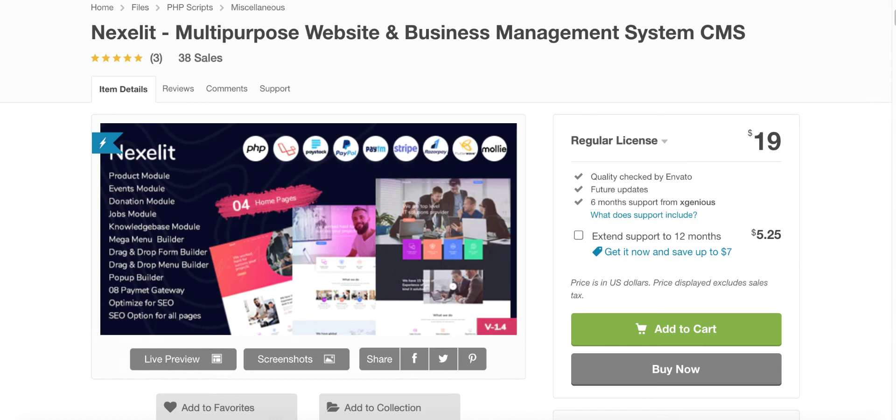